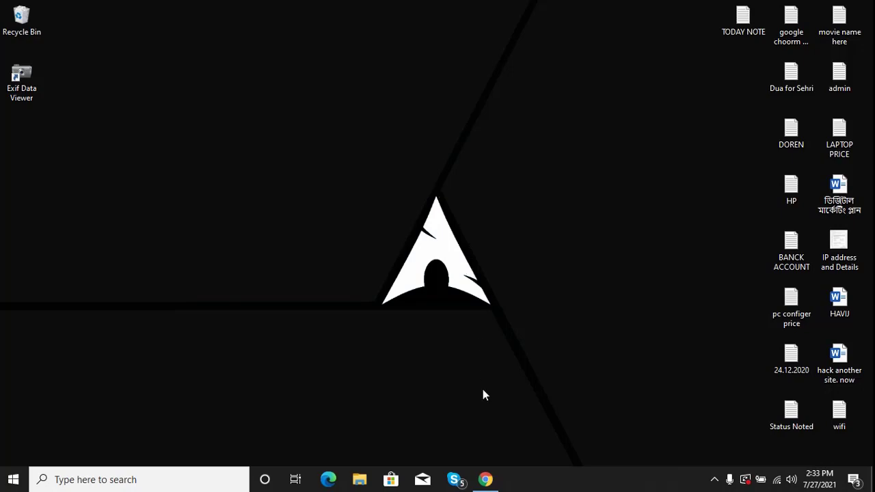
Open Google Chrome and search the web for "oracle virtualbox"
click(486, 479)
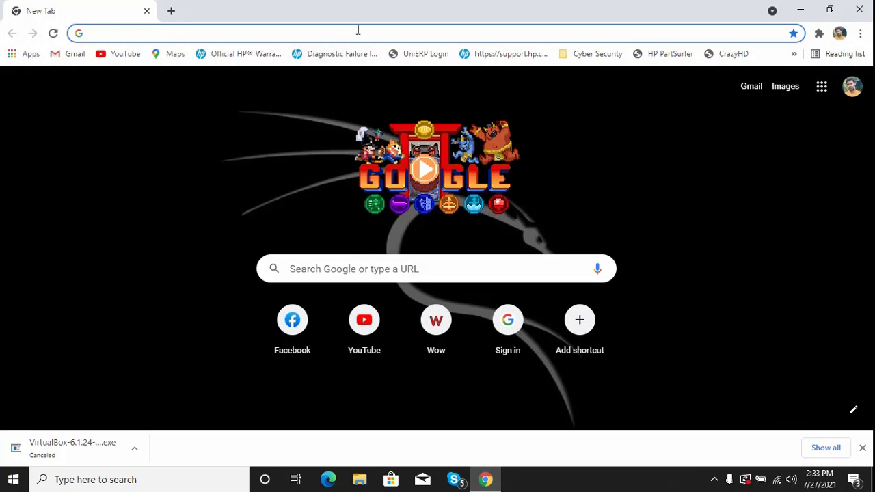
text(o)
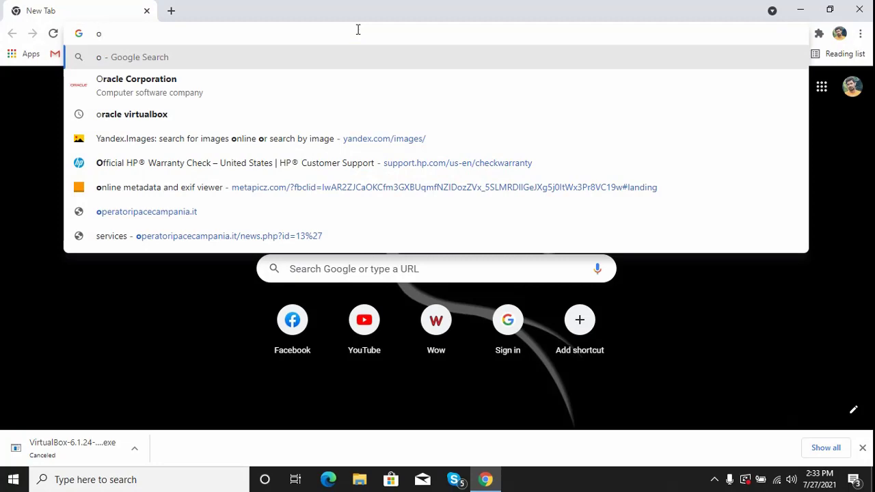
text(re)
key(BackSpace)
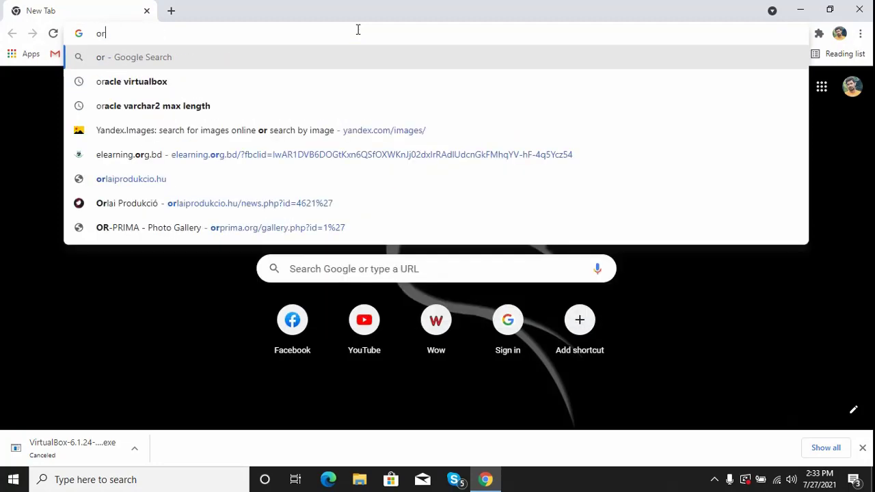
key(BackSpace)
key(BackSpace)
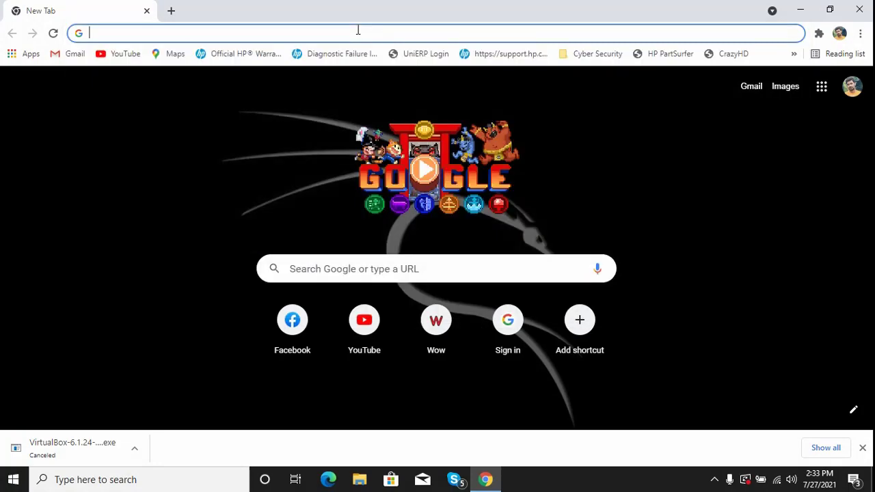
text(or)
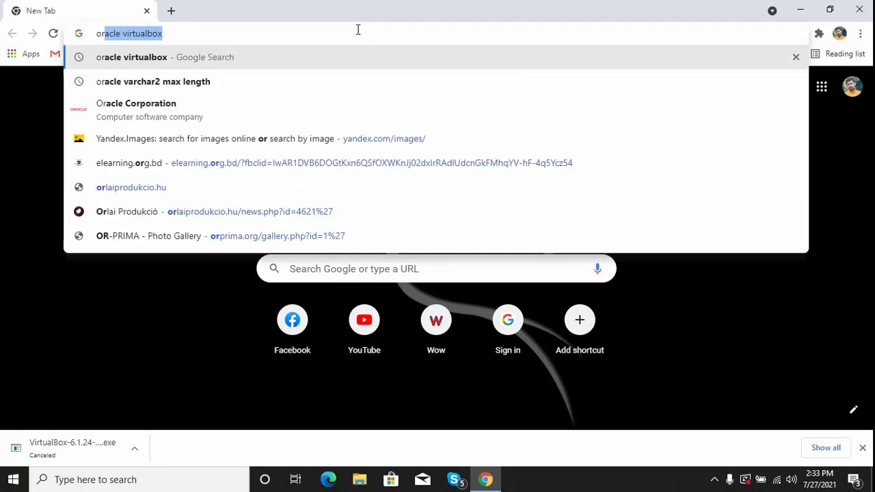
key(Return)
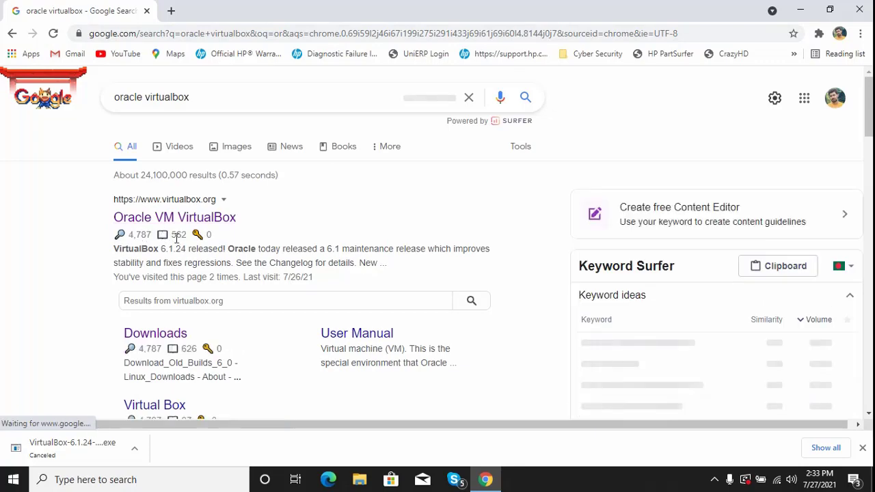
Open the virtualbox.org result in a new tab, go to its Downloads page, and dismiss the browser's downloads bar
middle_click(211, 232)
click(233, 7)
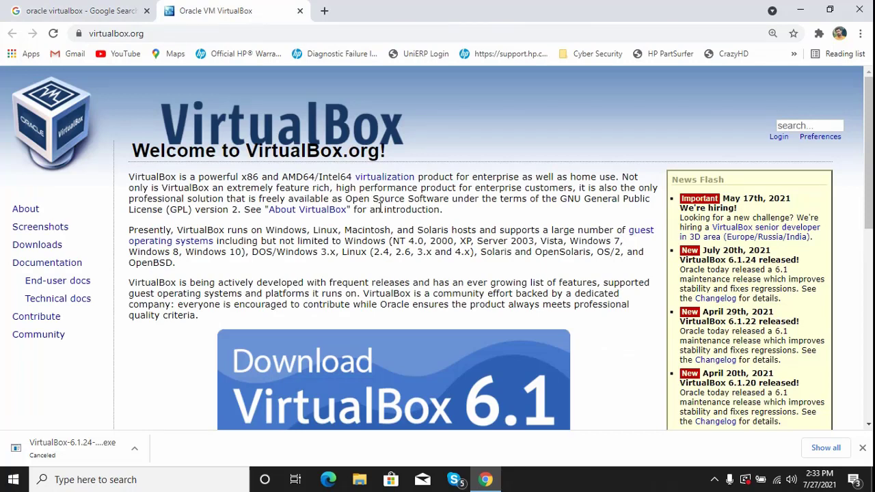
click(37, 244)
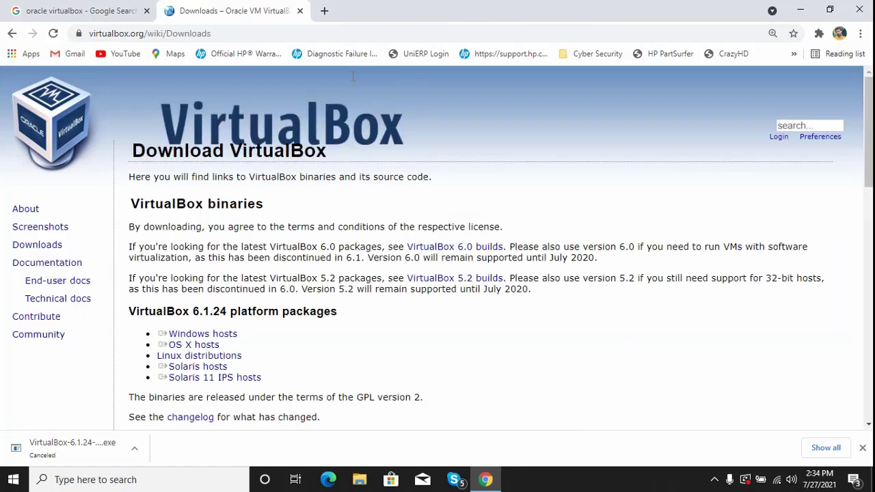
click(863, 449)
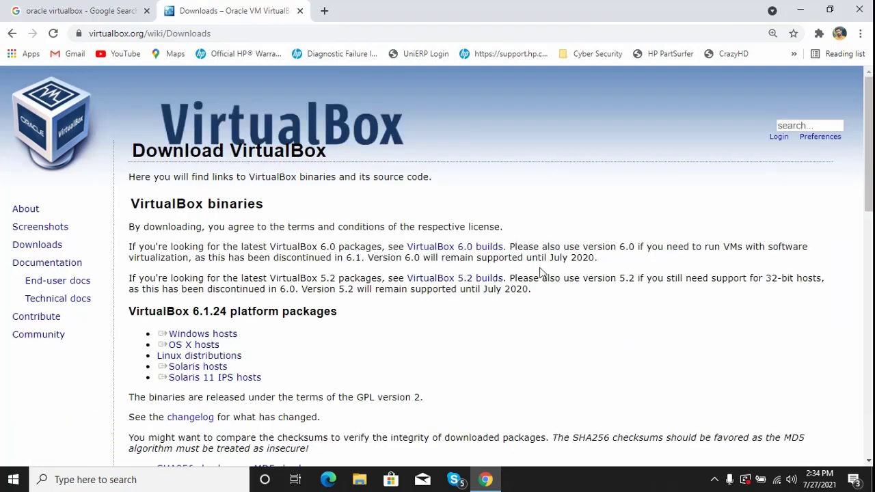
Examine the VirtualBox 6.1.24 platform packages offered for Windows, OS X, Linux and Solaris hosts
key(ctrl+plus)
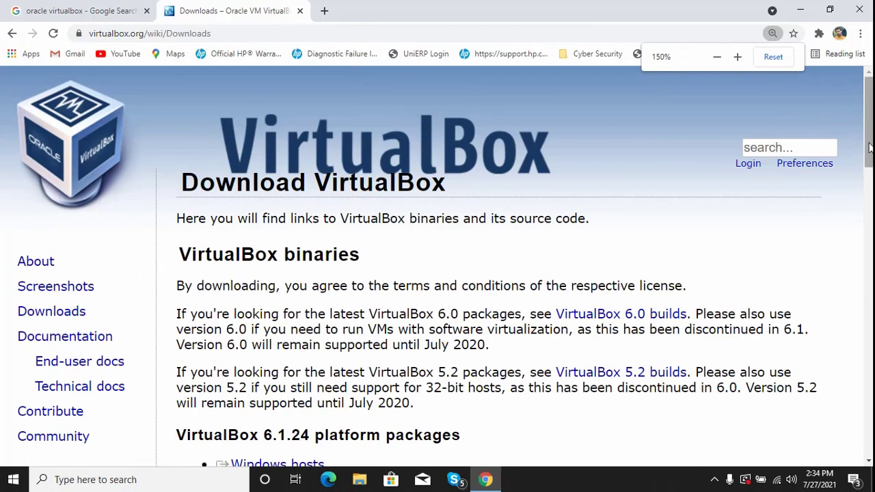
drag(869, 130, 872, 216)
key(ctrl+plus)
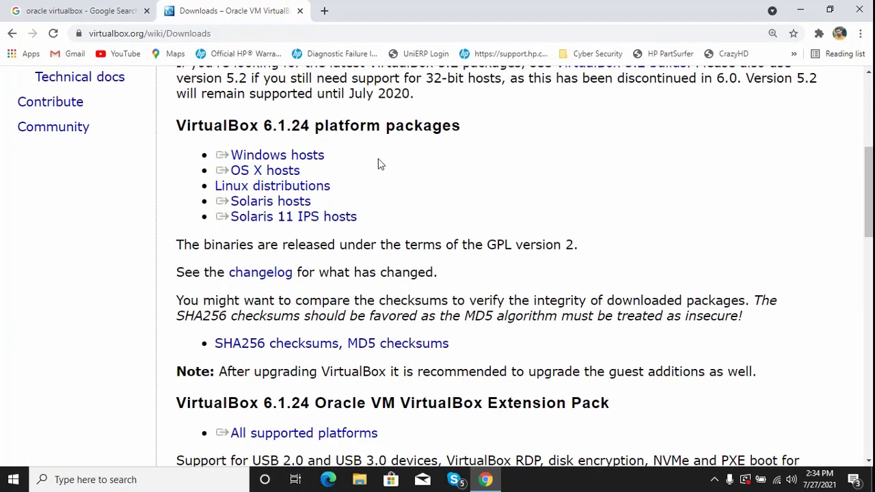
triple_click(255, 163)
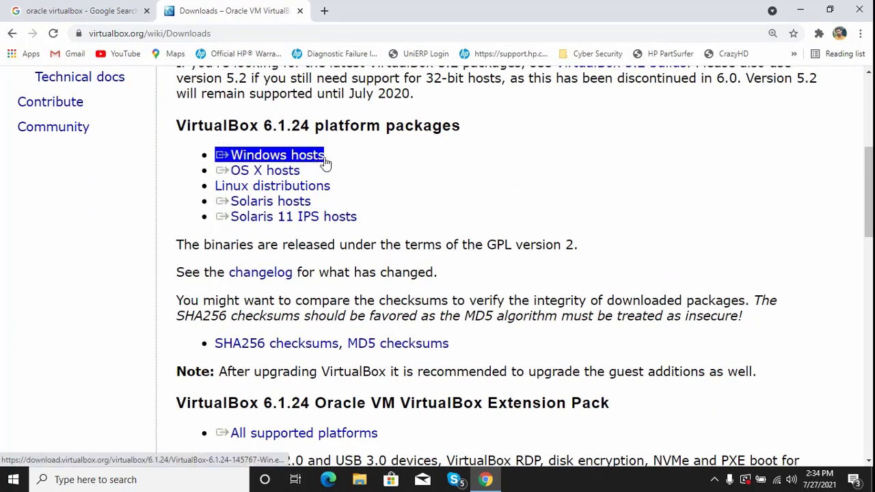
click(352, 168)
triple_click(266, 172)
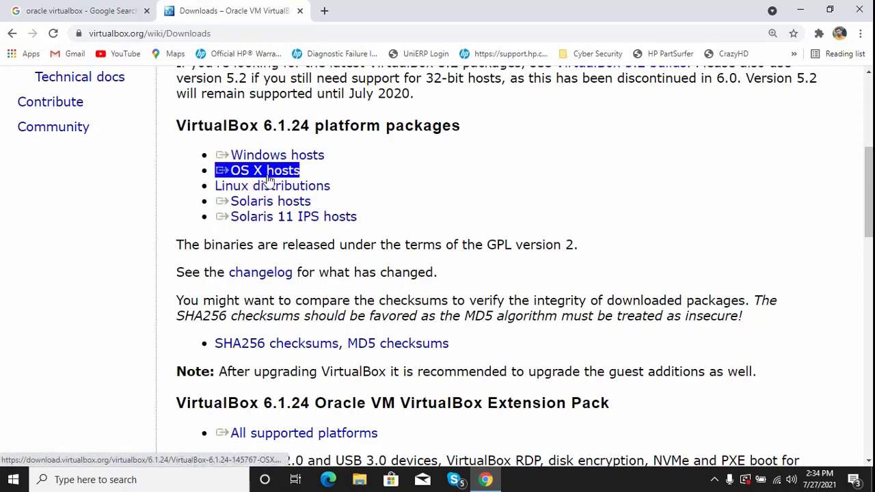
triple_click(338, 186)
click(332, 192)
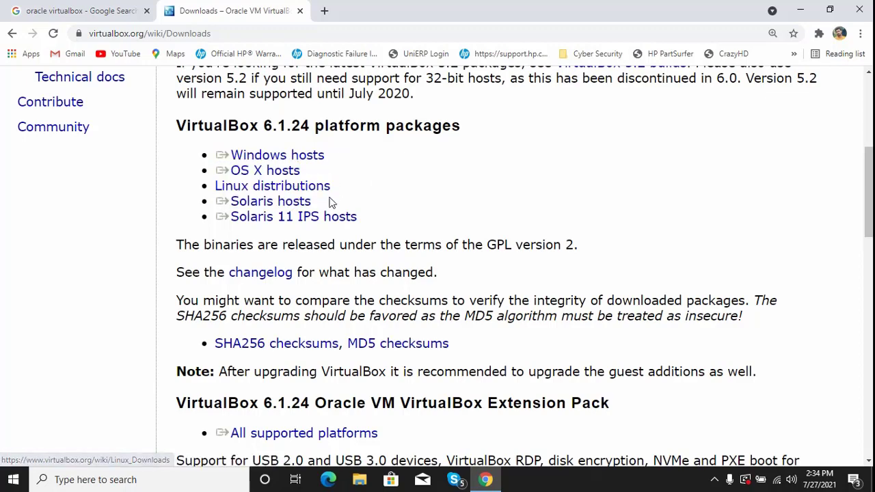
scroll(421, 210, up, 1)
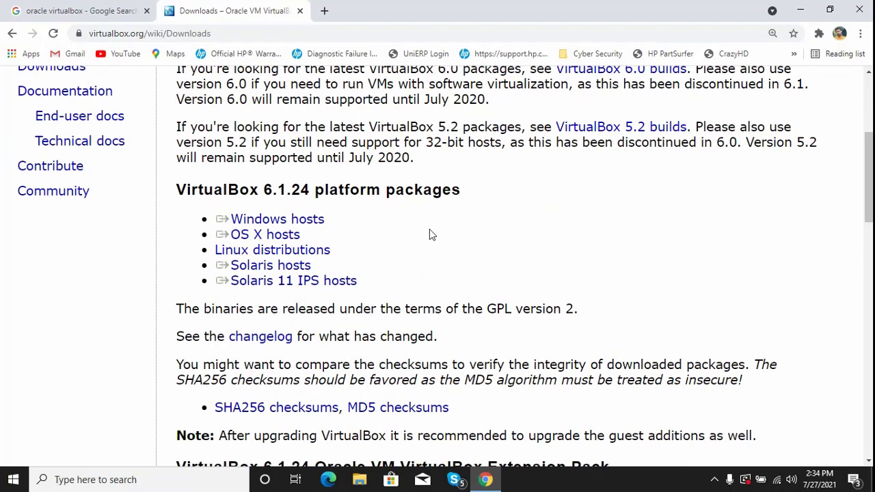
triple_click(346, 253)
click(344, 257)
key(ctrl+minus)
scroll(472, 225, up, 5)
key(ctrl+plus)
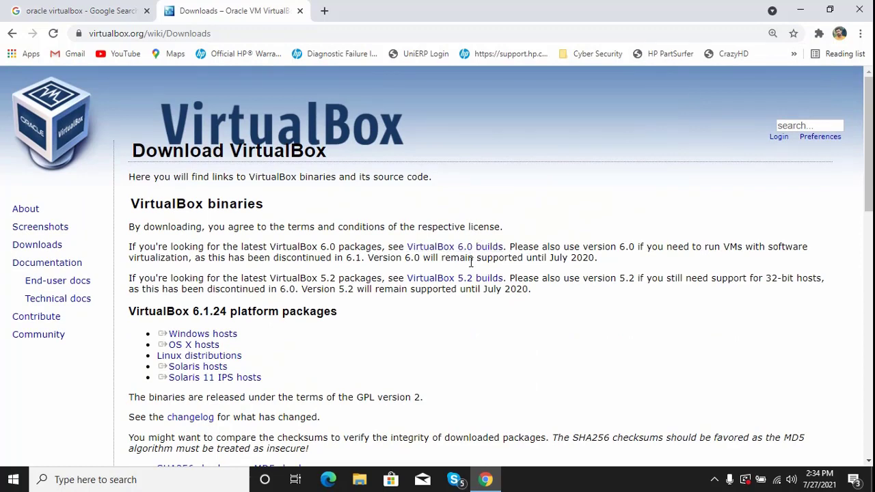
scroll(419, 297, down, 1)
scroll(420, 297, up, 1)
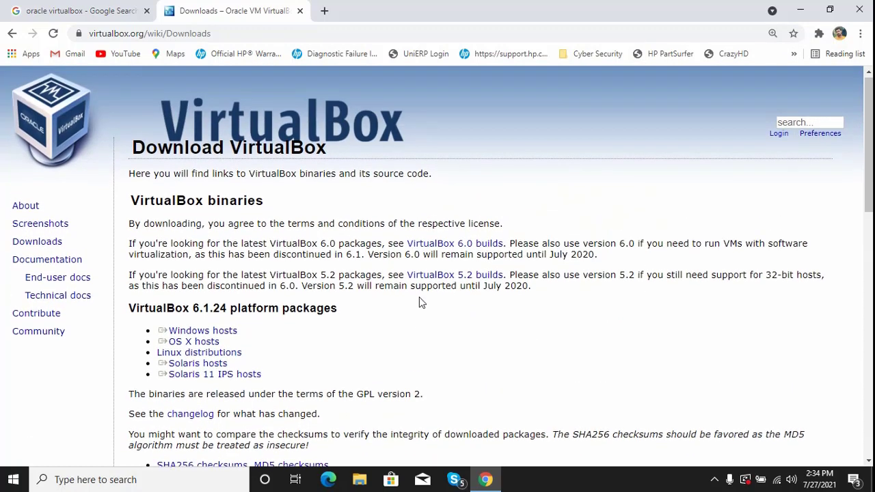
Start downloading the VirtualBox 6.1.24 package for Windows hosts, then cancel the download and dismiss the downloads bar
triple_click(239, 338)
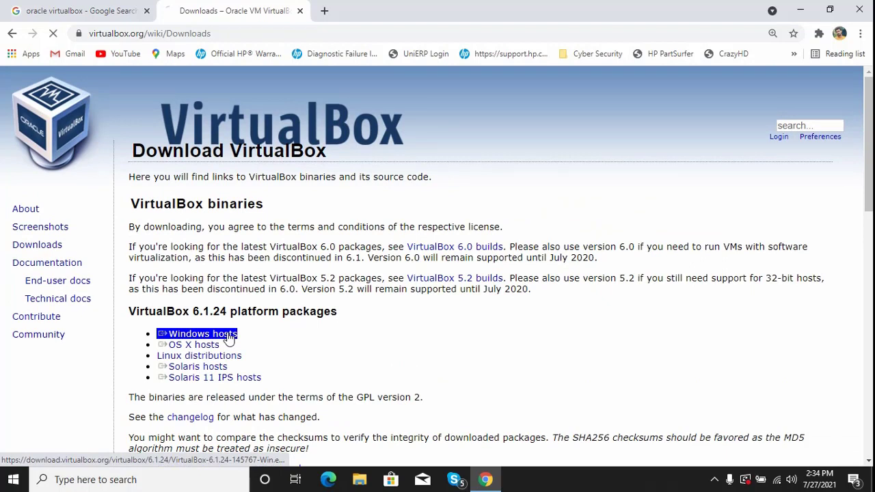
click(297, 342)
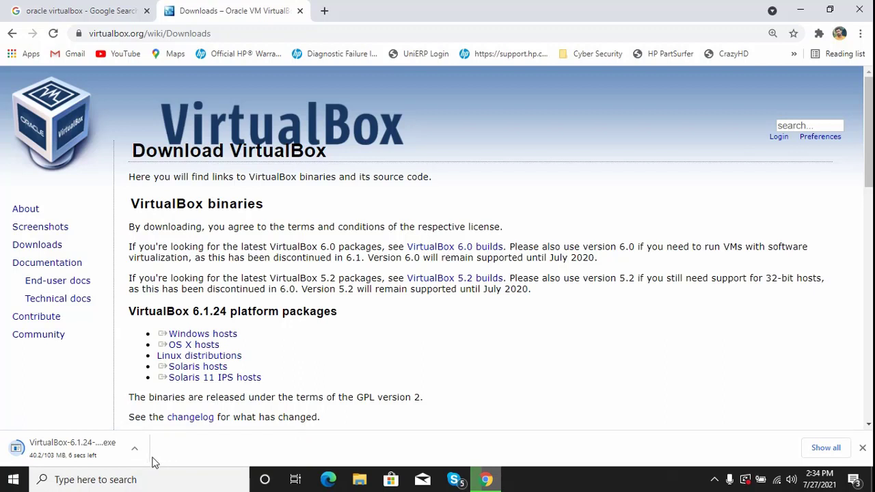
right_click(92, 451)
click(125, 442)
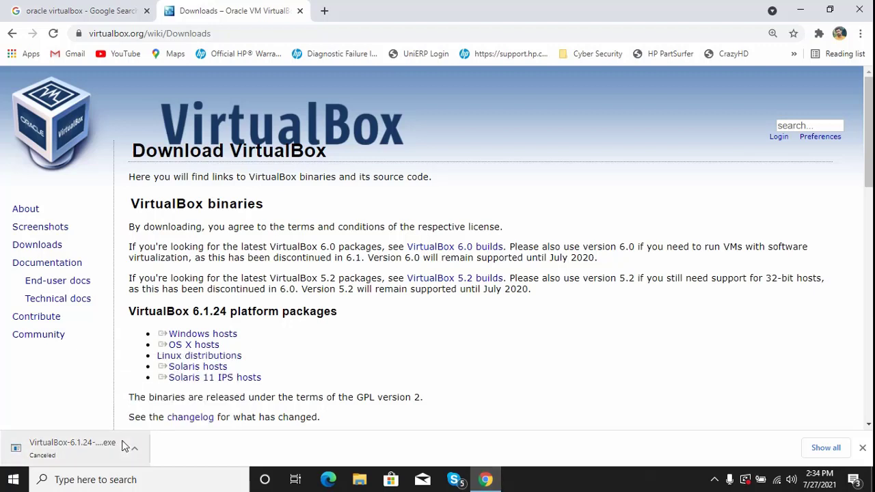
click(862, 448)
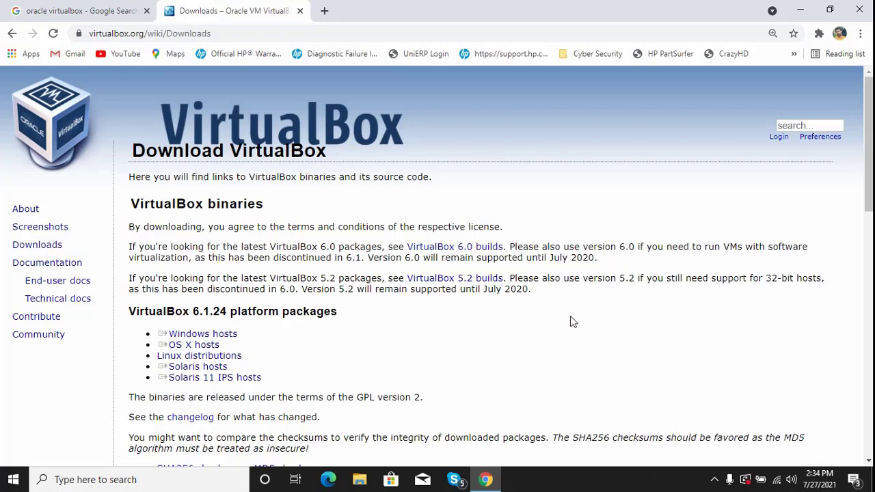
Run the VirtualBox-6.1.22-144080-Win installer from the Downloads folder in File Explorer and minimize the other open windows
click(361, 481)
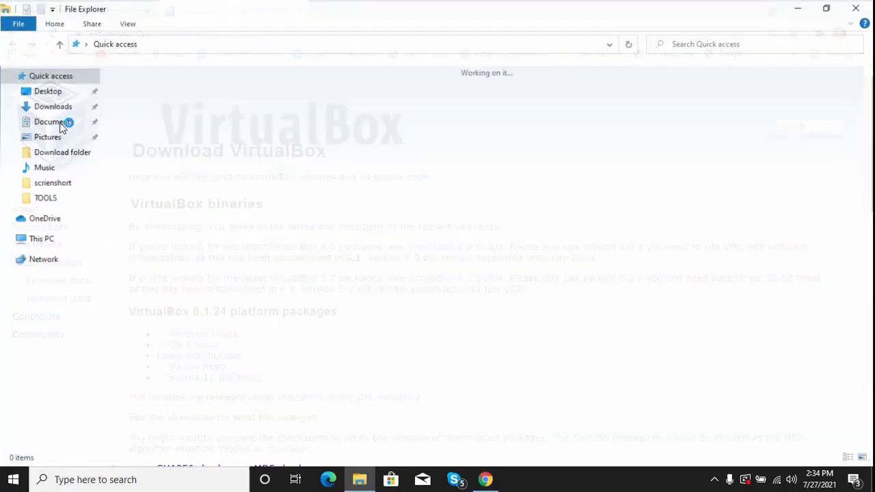
click(38, 111)
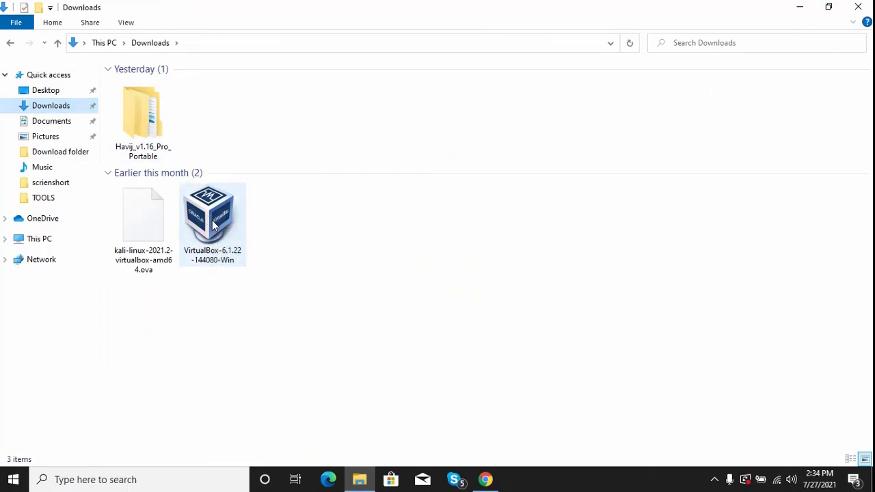
click(213, 224)
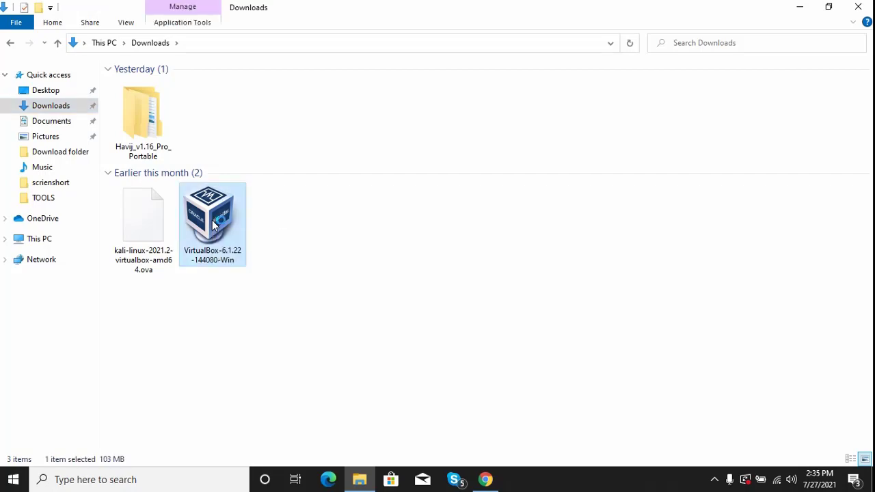
click(800, 8)
click(801, 9)
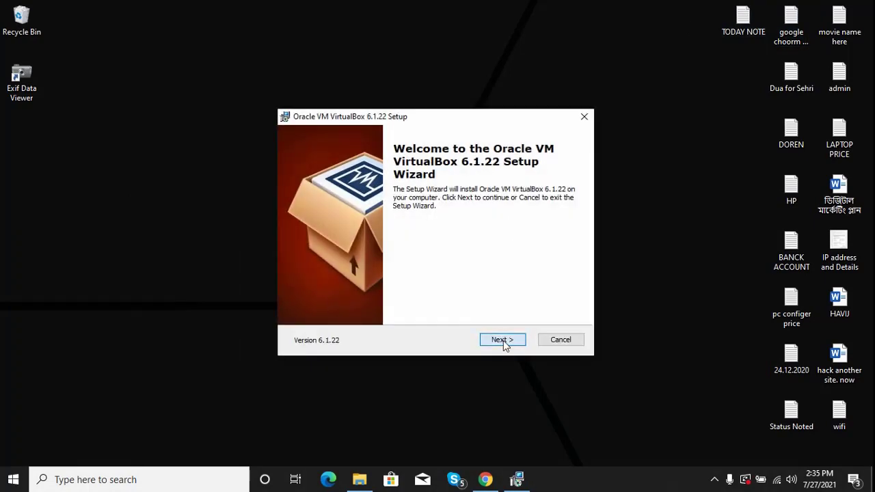
Install VirtualBox 6.1.22 with the default setup options, accepting the network interfaces warning and the Oracle Corporation Universal Serial Bus device software
click(503, 341)
click(503, 340)
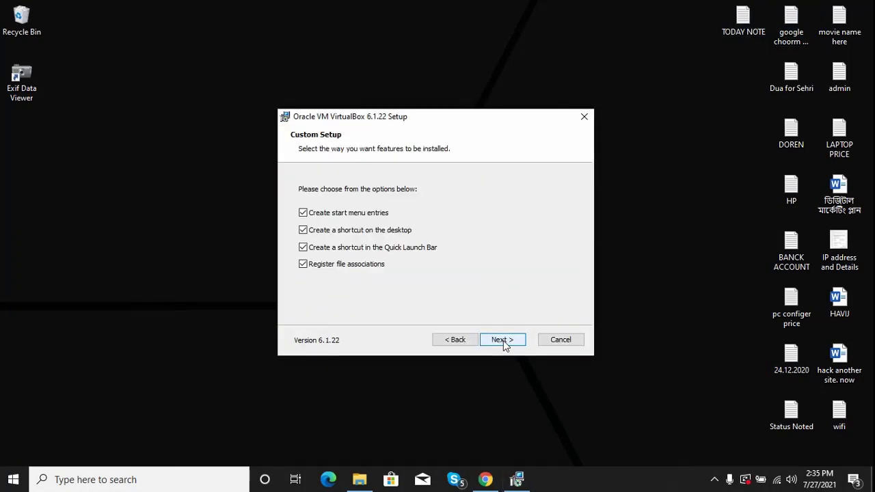
click(503, 341)
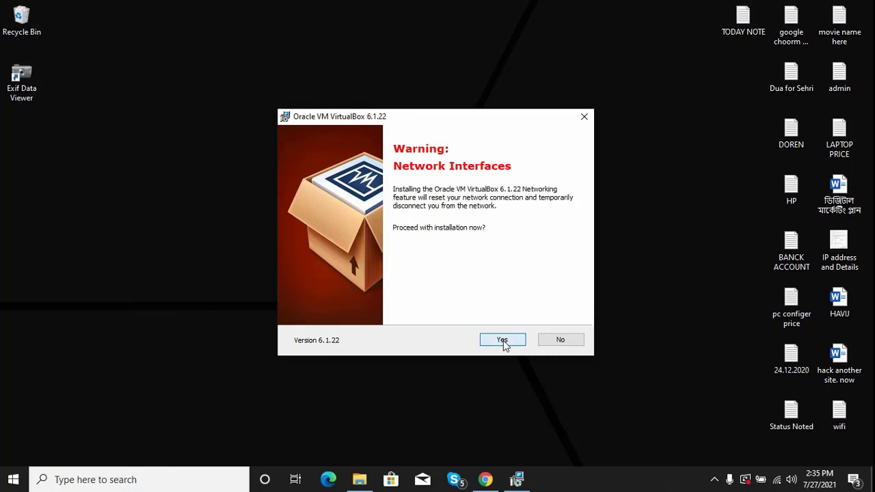
click(503, 340)
click(503, 341)
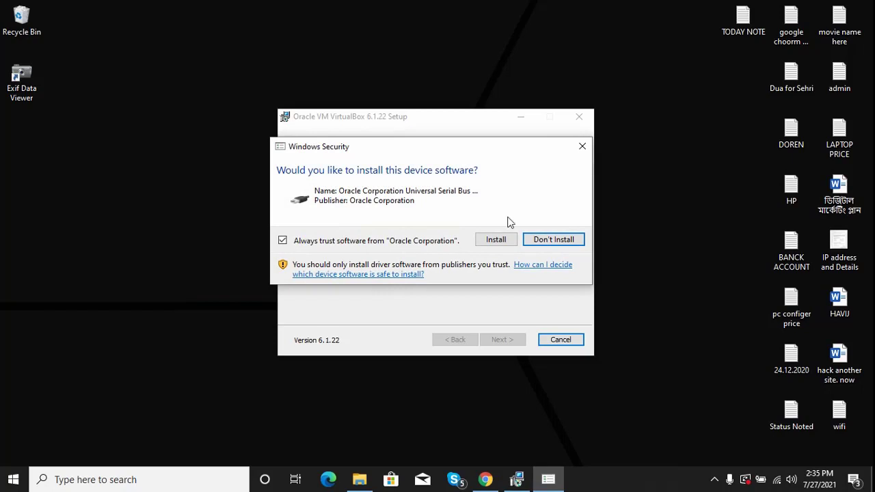
click(493, 241)
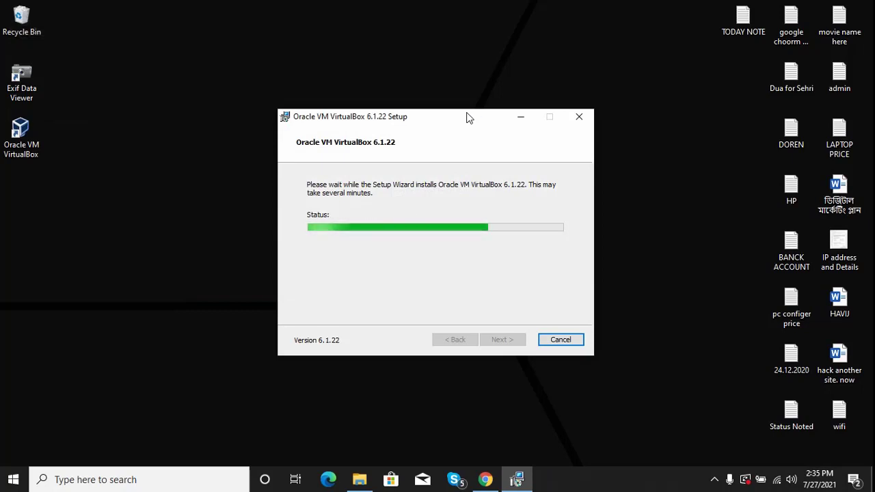
click(635, 42)
right_click(635, 41)
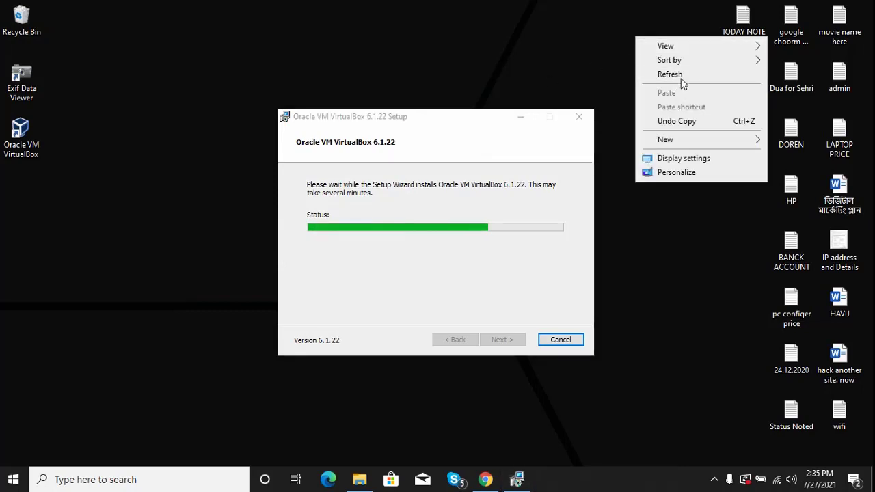
click(680, 74)
right_click(667, 54)
click(686, 94)
right_click(685, 83)
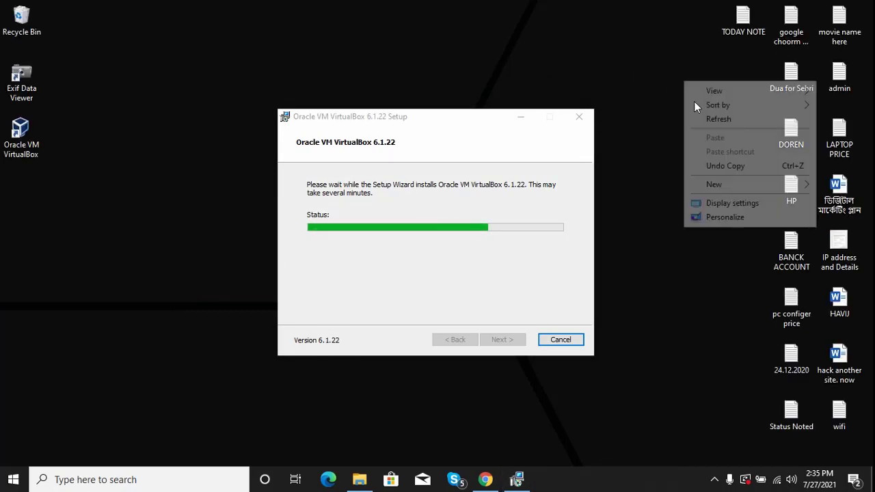
click(707, 120)
right_click(695, 81)
click(714, 122)
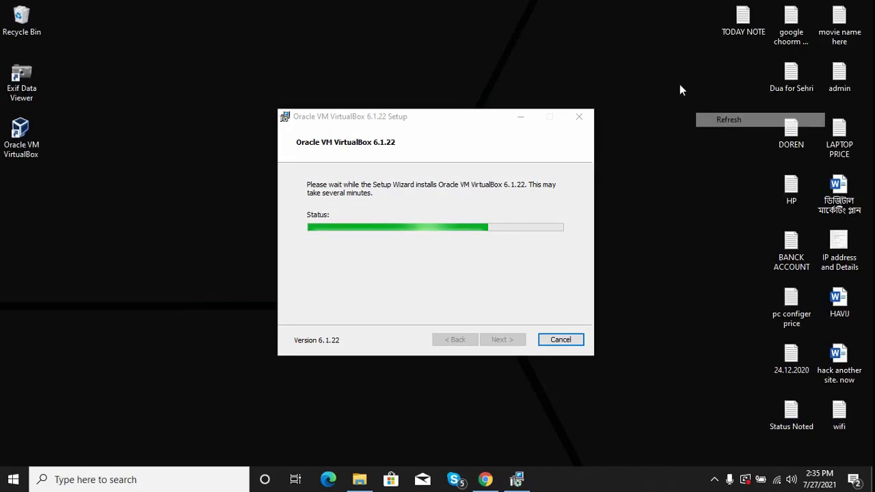
right_click(662, 62)
click(694, 97)
right_click(681, 51)
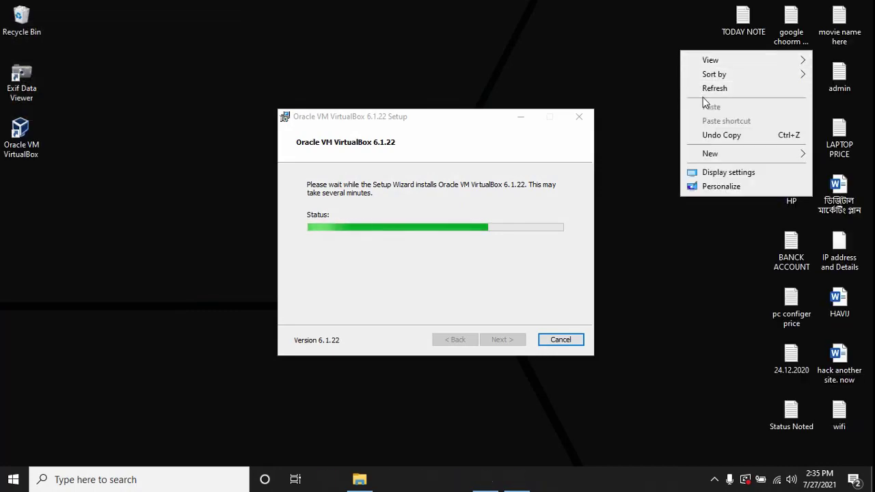
click(708, 89)
right_click(699, 75)
click(721, 113)
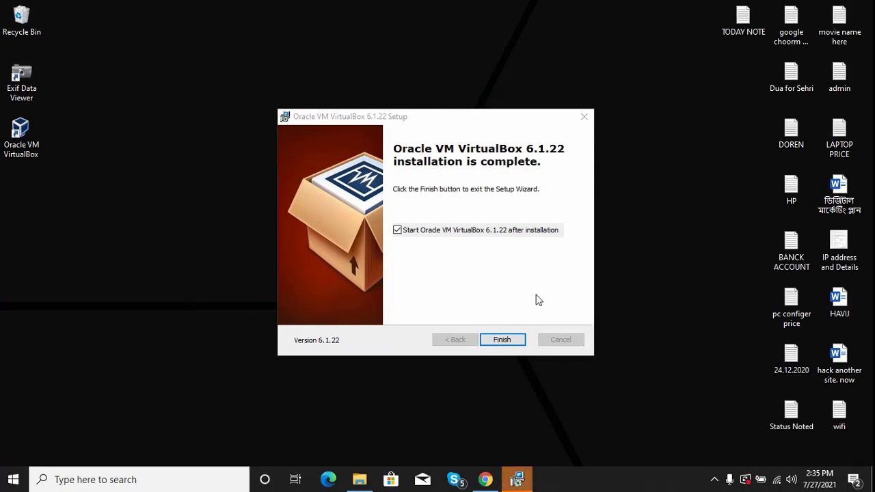
Finish the setup wizard with the option to start Oracle VM VirtualBox 6.1.22 after installation enabled
click(522, 340)
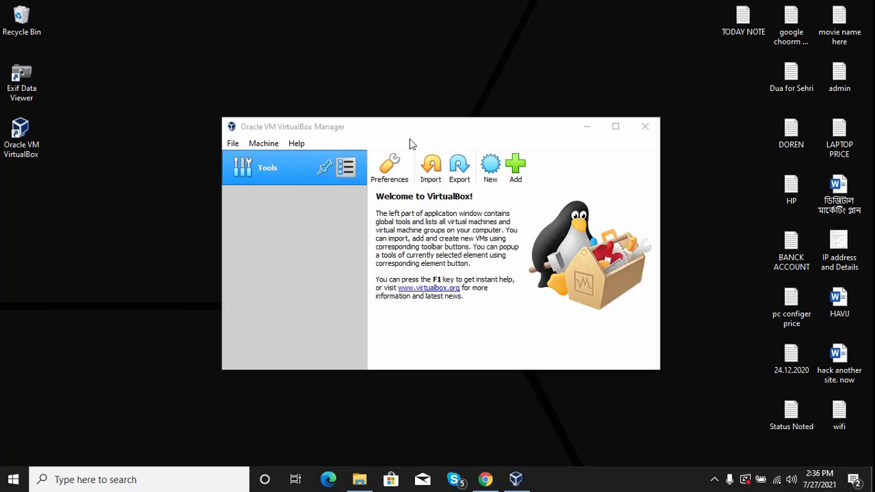
Maximize VirtualBox Manager, start importing an appliance with Local File System as the source, and browse for its file
click(616, 127)
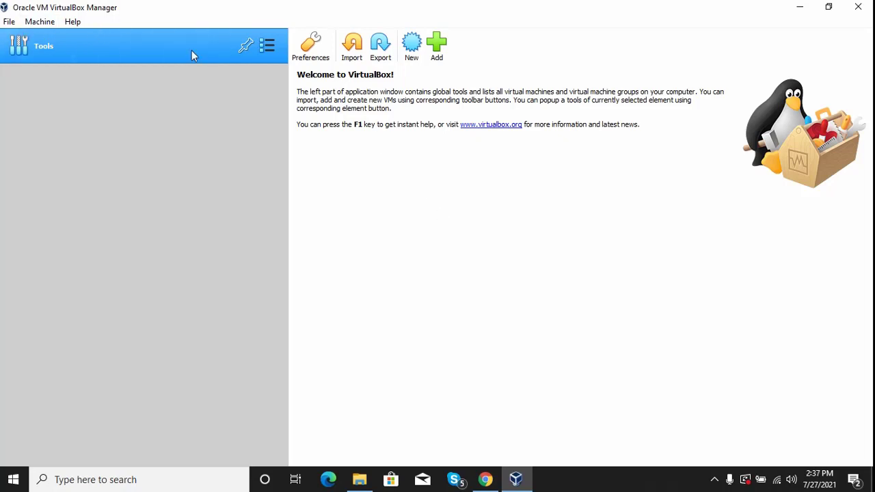
click(9, 23)
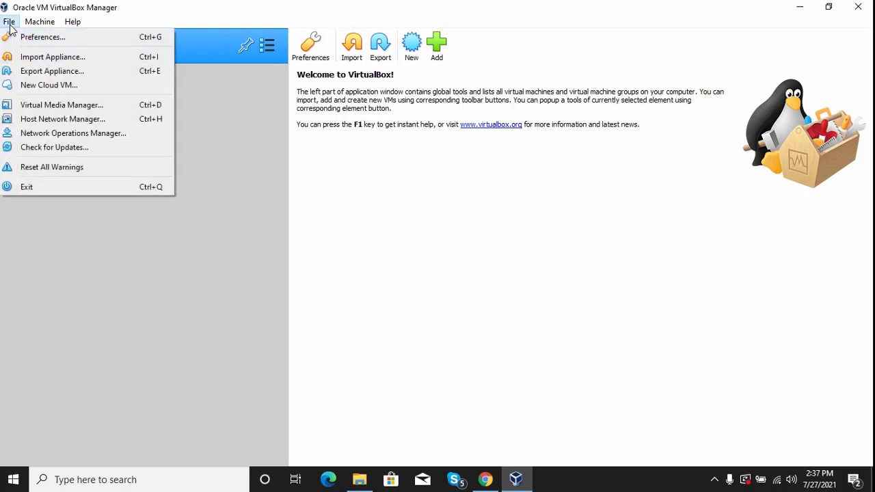
click(78, 61)
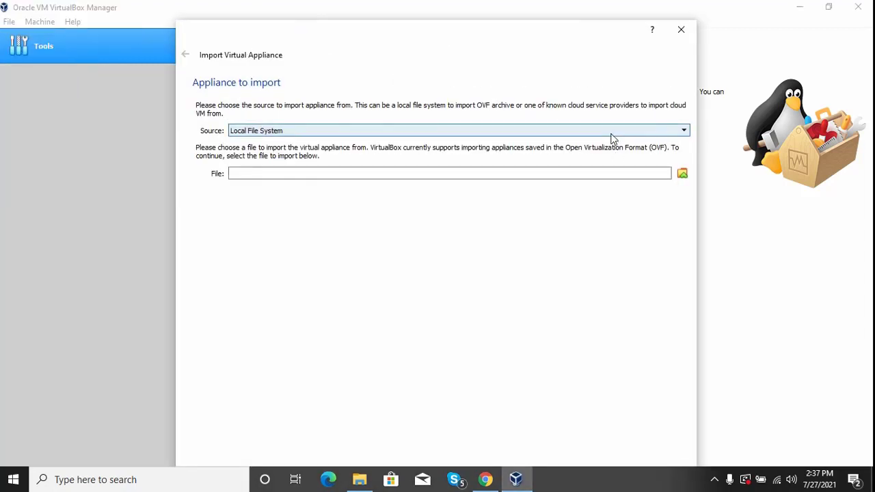
click(612, 131)
click(612, 140)
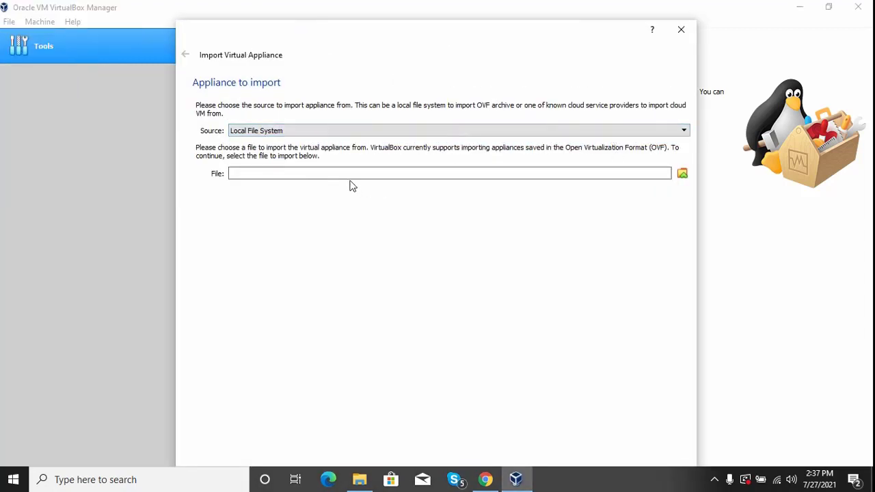
click(682, 175)
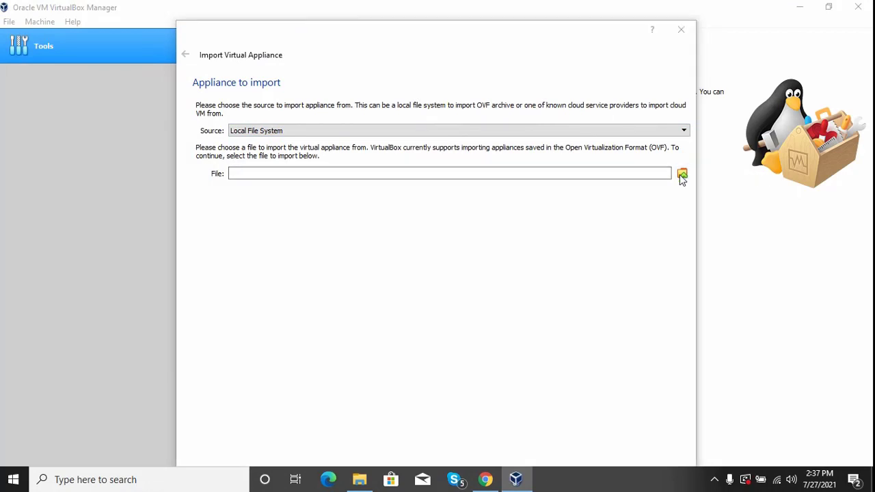
Choose kali-linux-2021.2-virtualbox-amd64.ova from the Cyber Security folder on drive E: as the appliance file, and close the import wizard without importing
click(232, 110)
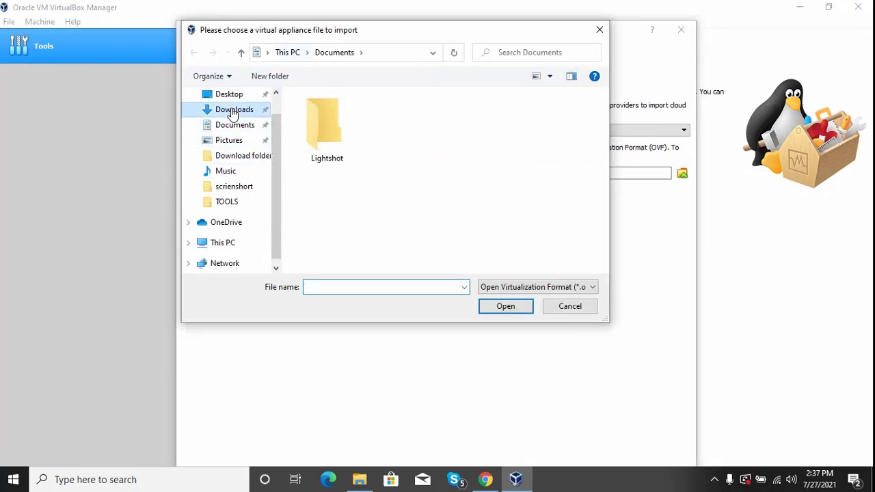
scroll(451, 171, down, 1)
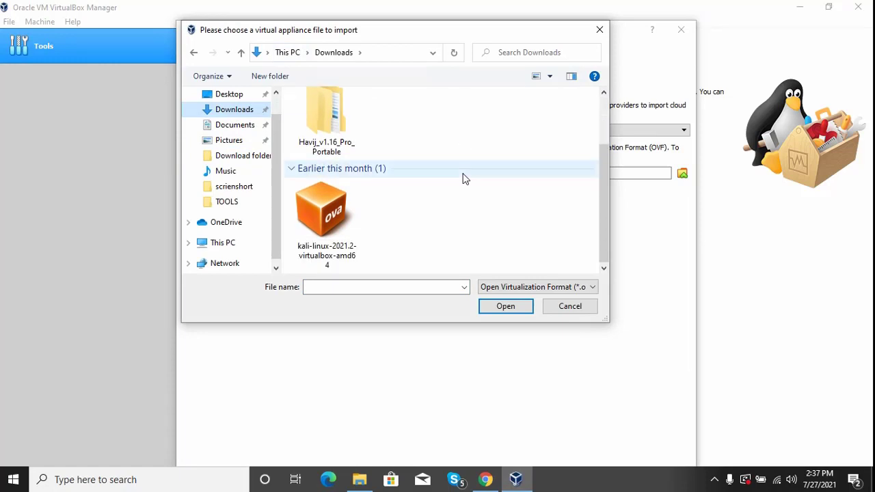
scroll(254, 221, down, 1)
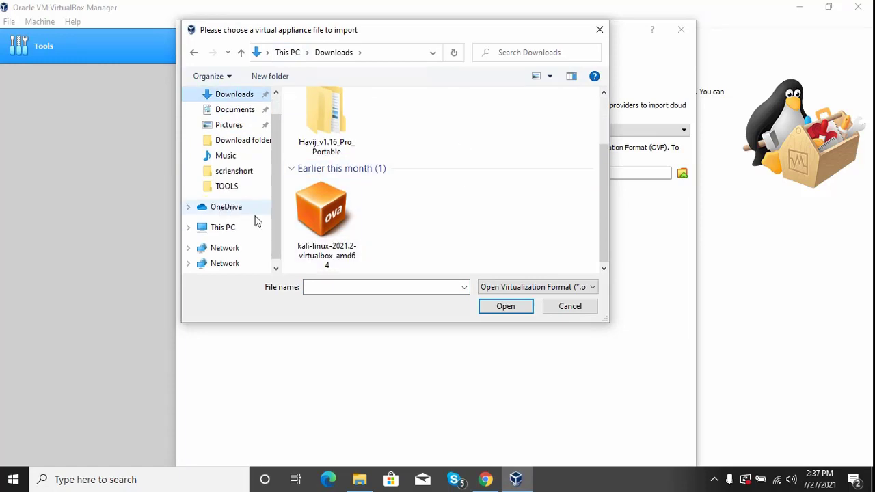
click(217, 229)
scroll(412, 189, down, 3)
double_click(348, 253)
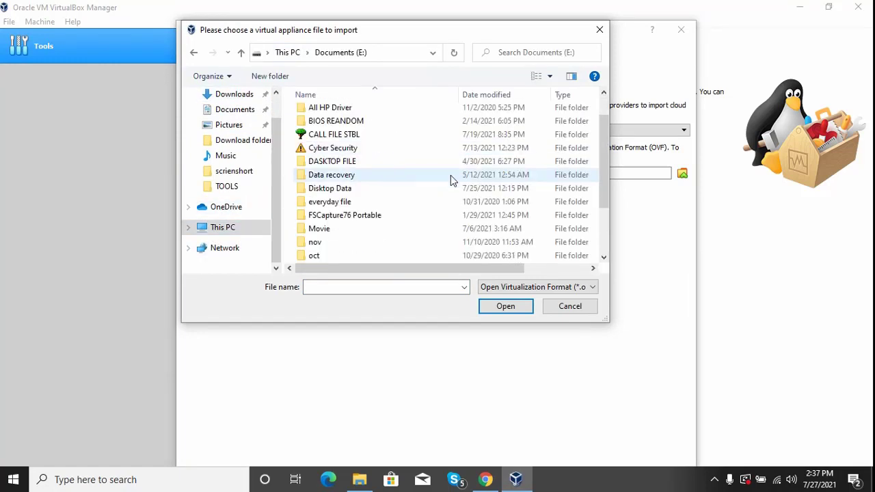
scroll(450, 175, up, 1)
double_click(348, 184)
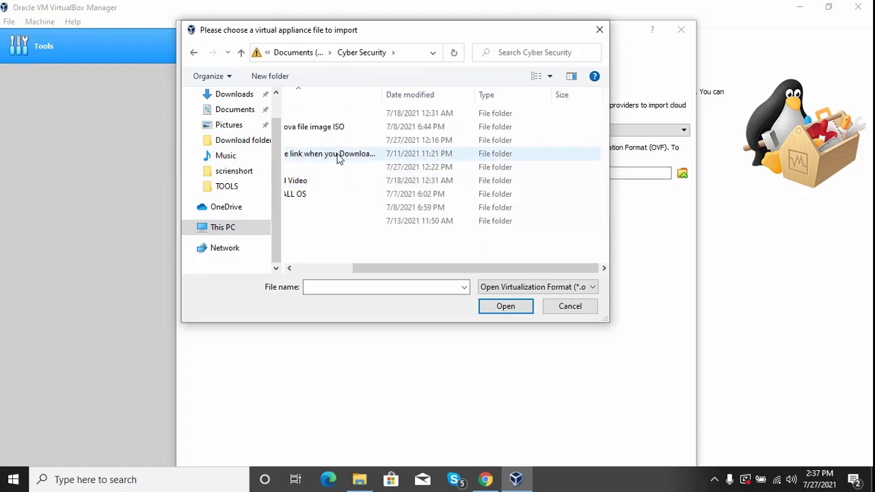
double_click(346, 127)
double_click(349, 115)
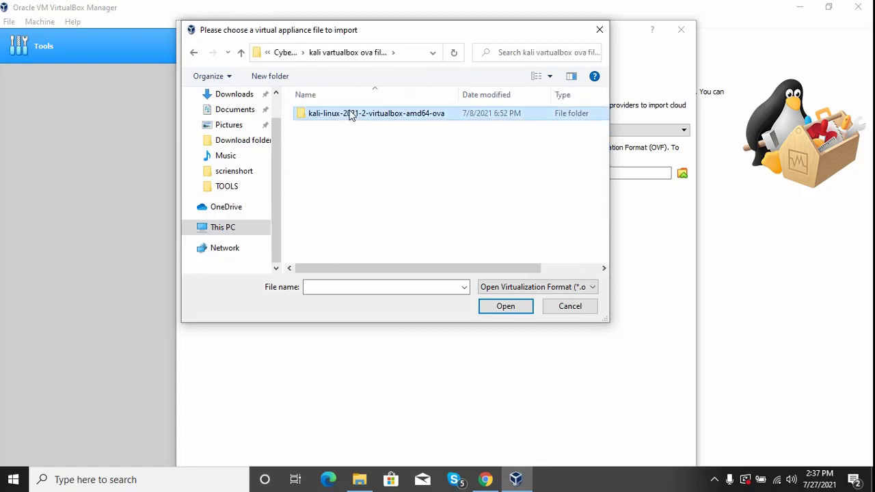
click(350, 115)
click(500, 308)
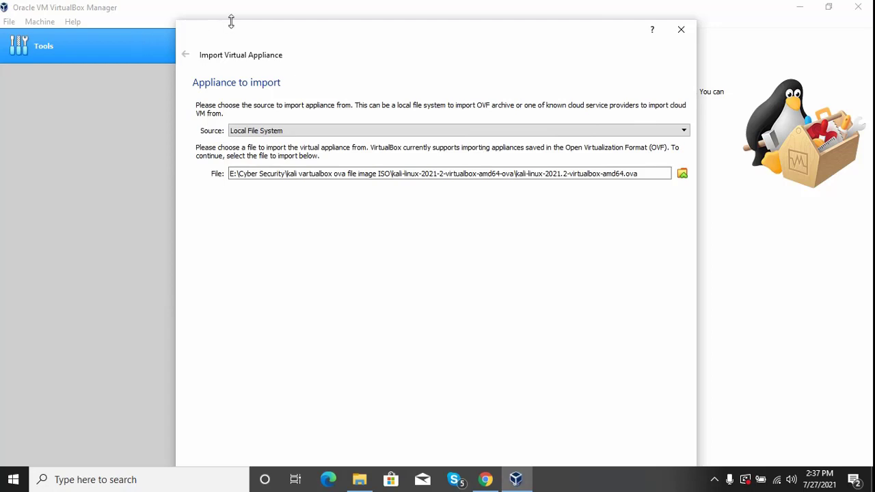
click(828, 8)
click(681, 29)
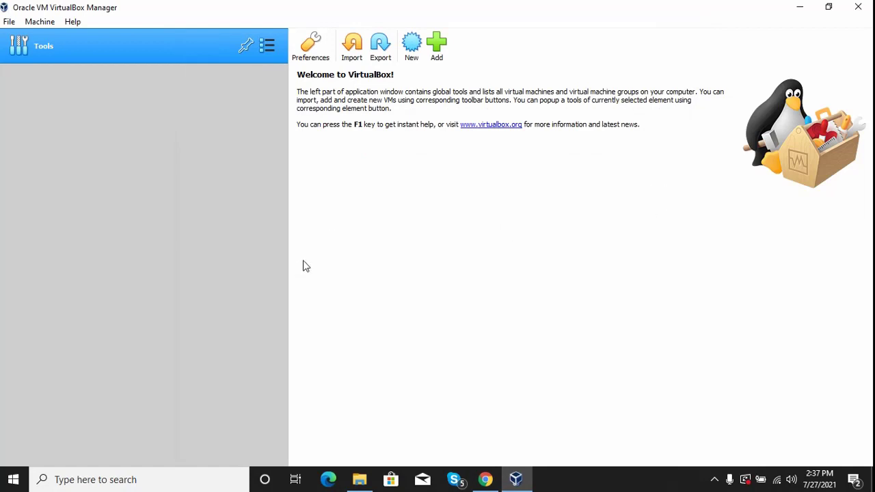
click(354, 57)
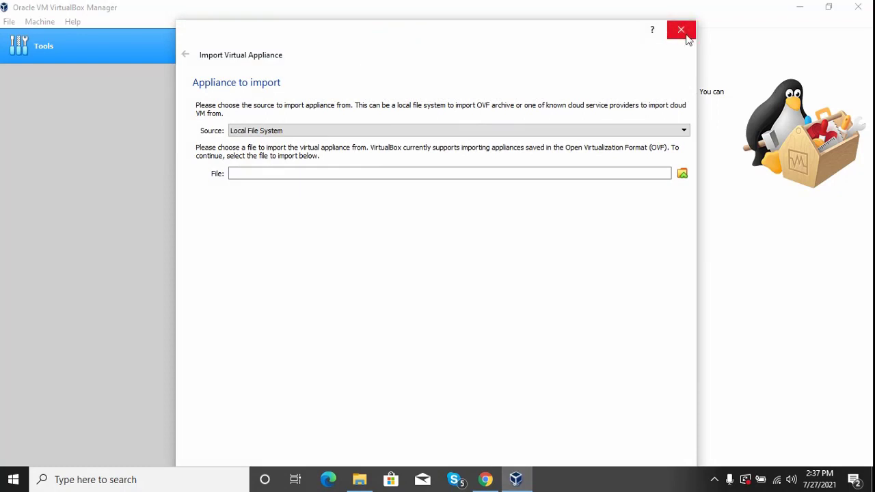
click(686, 36)
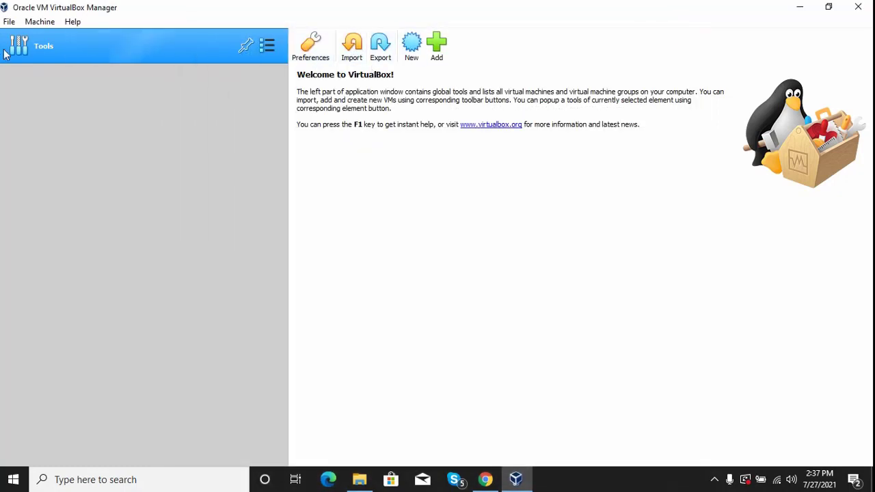
click(9, 23)
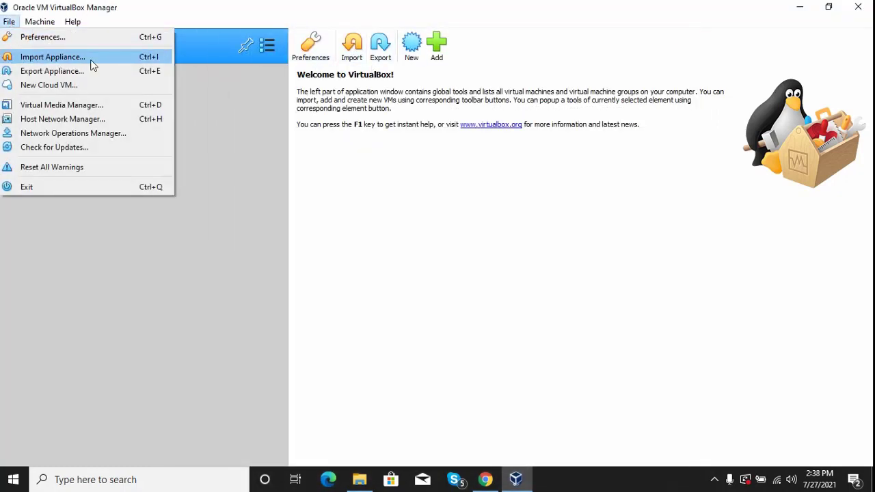
click(221, 97)
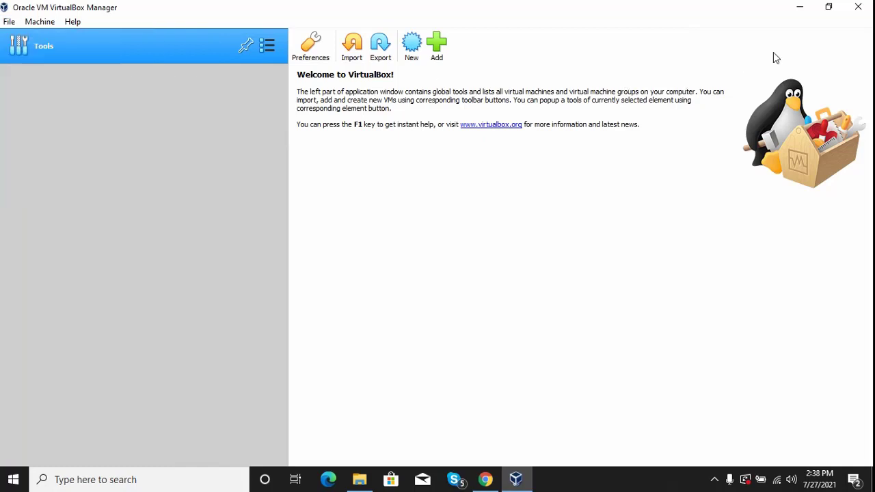
Open the kali-linux-2021.2-virtualbox-amd64 appliance from the kali-linux-2021-2-virtualbox-amd64-ova folder in File Explorer, and minimize the other windows
click(800, 7)
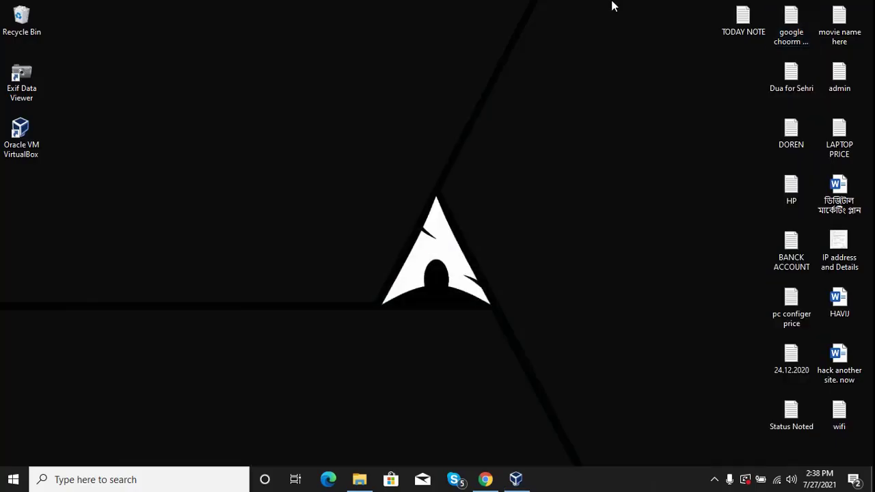
click(369, 487)
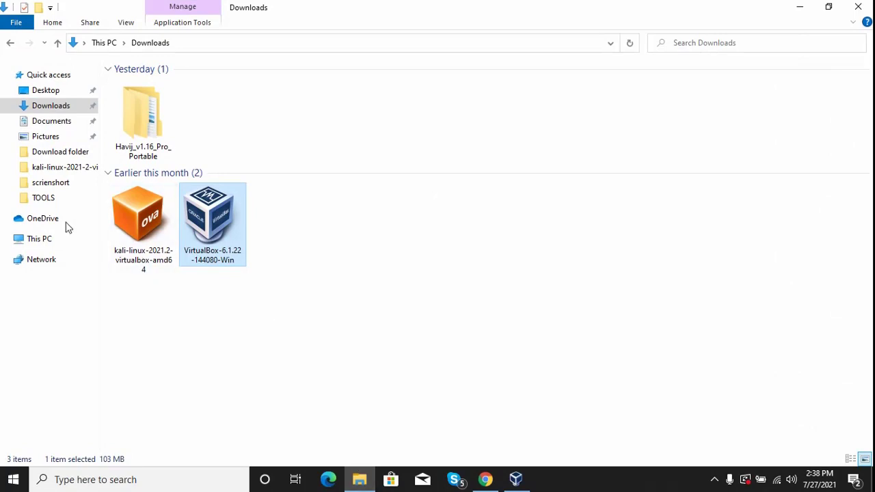
click(73, 170)
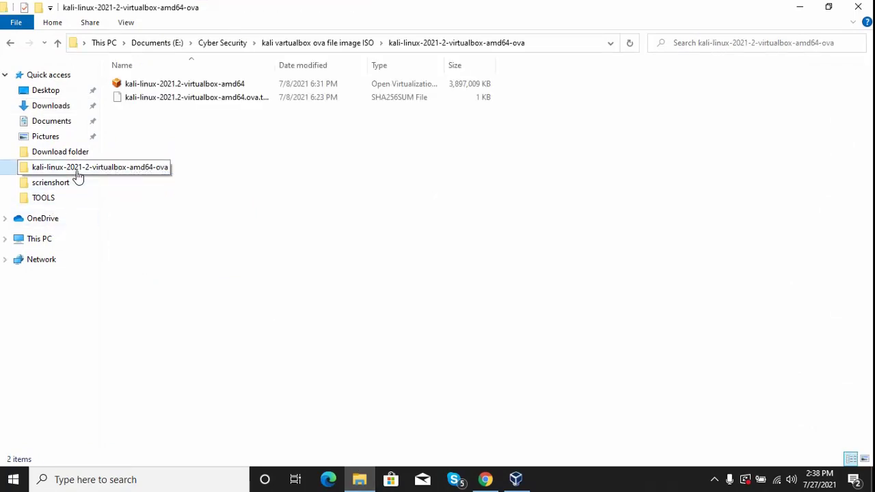
double_click(172, 84)
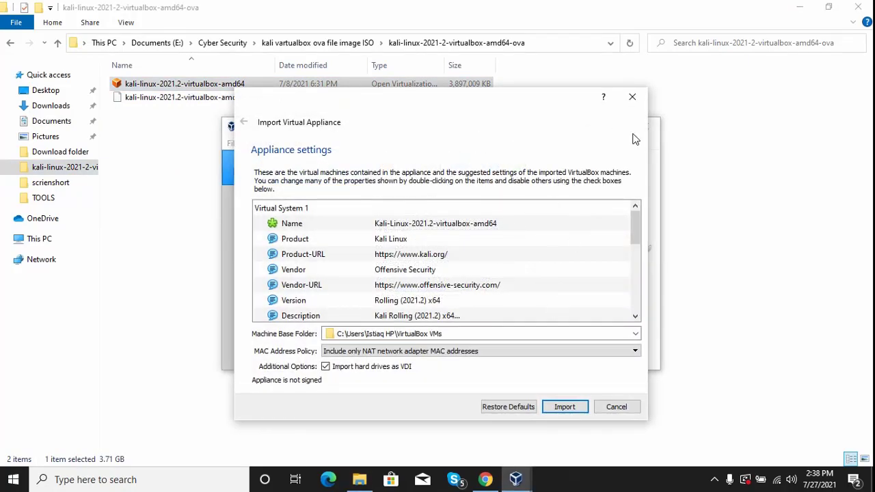
click(804, 12)
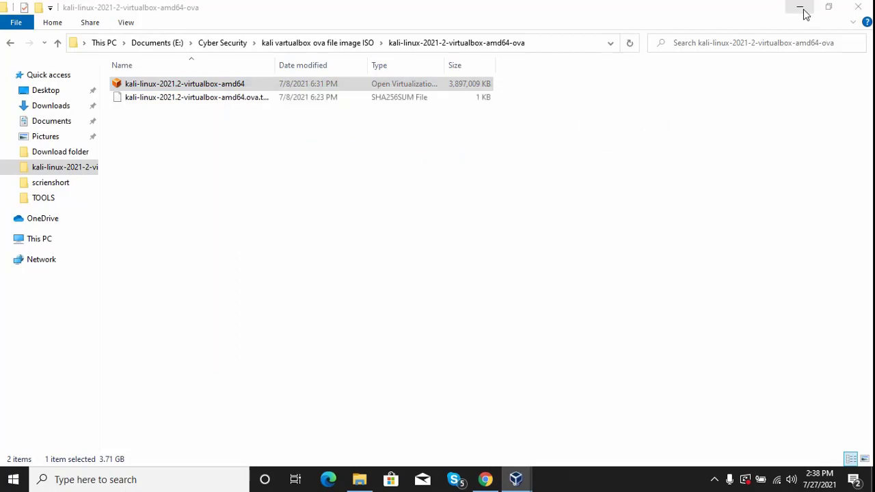
click(802, 8)
Review the Kali Linux appliance settings from the virtual system properties through the storage controllers, and cancel the import
scroll(459, 266, down, 5)
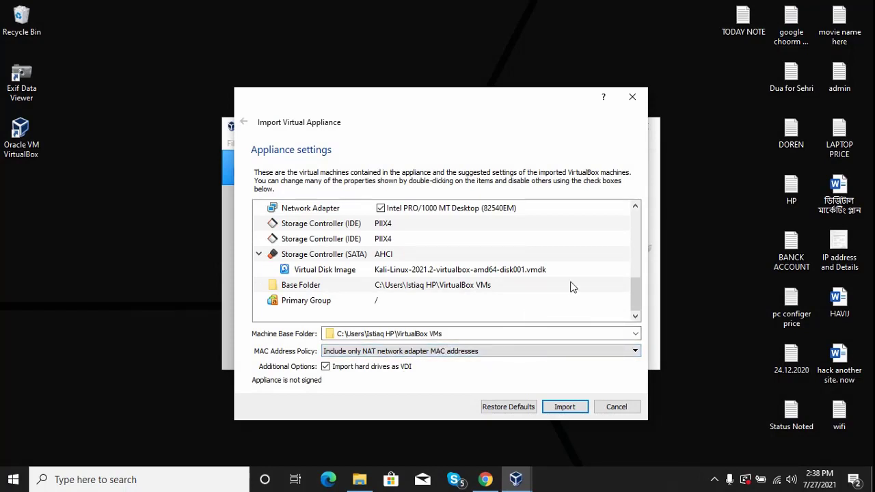
scroll(572, 287, up, 2)
scroll(573, 287, up, 1)
scroll(573, 287, down, 3)
click(626, 406)
click(616, 129)
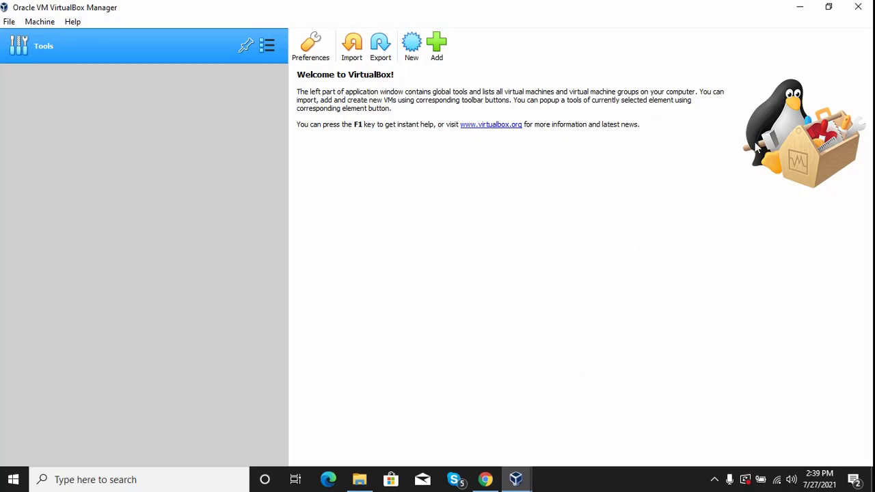
click(829, 7)
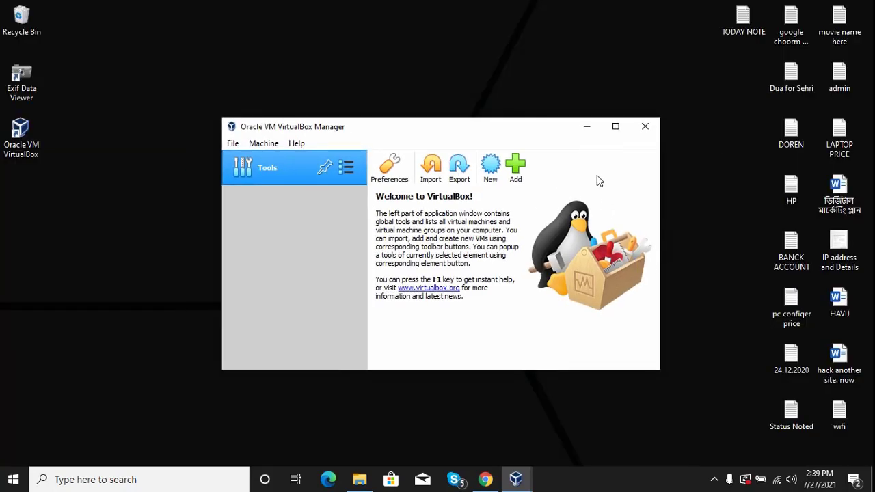